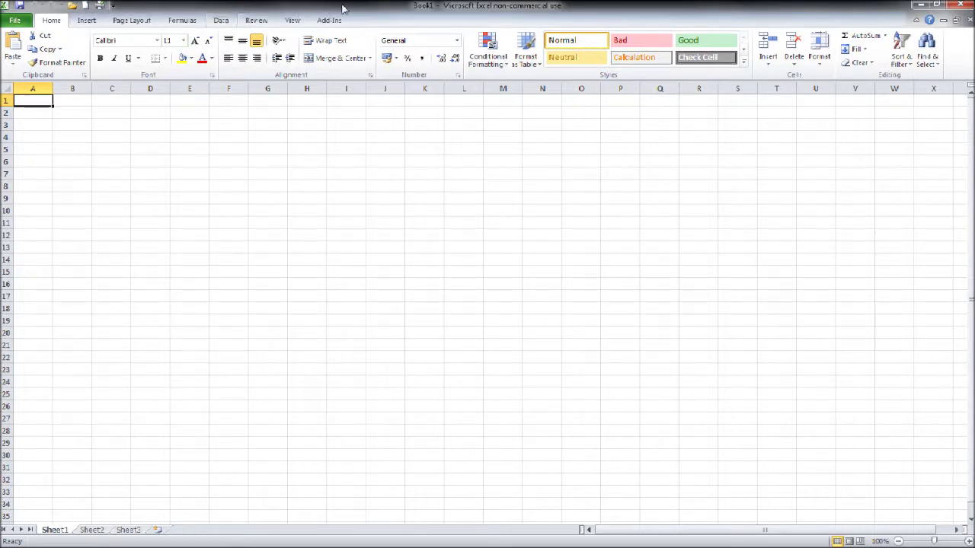
Step: Switch the blank Book1 workbook to the Page Layout ribbon tab
{"action": "left_click", "coordinate": [150, 25]}
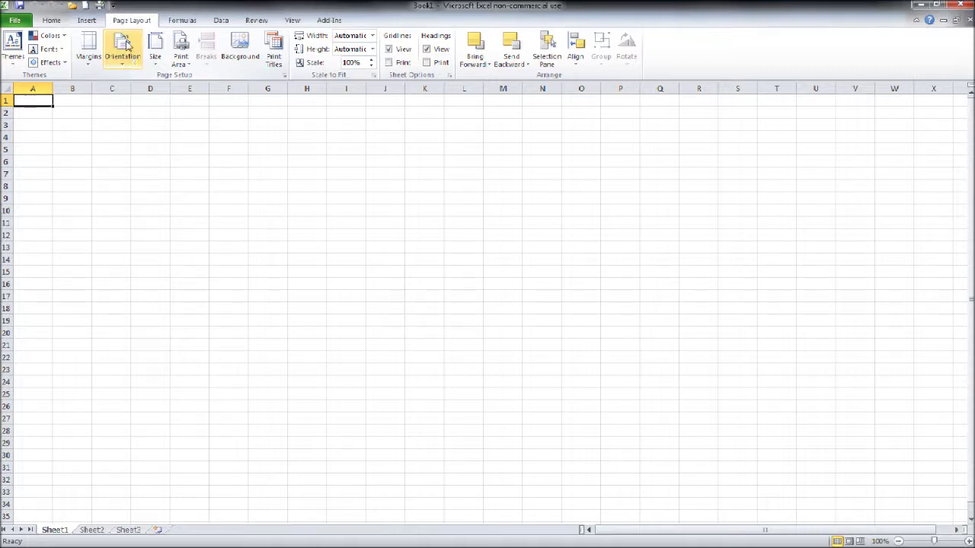
Step: Set the page orientation to Landscape and select the first printed page, A1:N33
{"action": "left_click", "coordinate": [134, 58]}
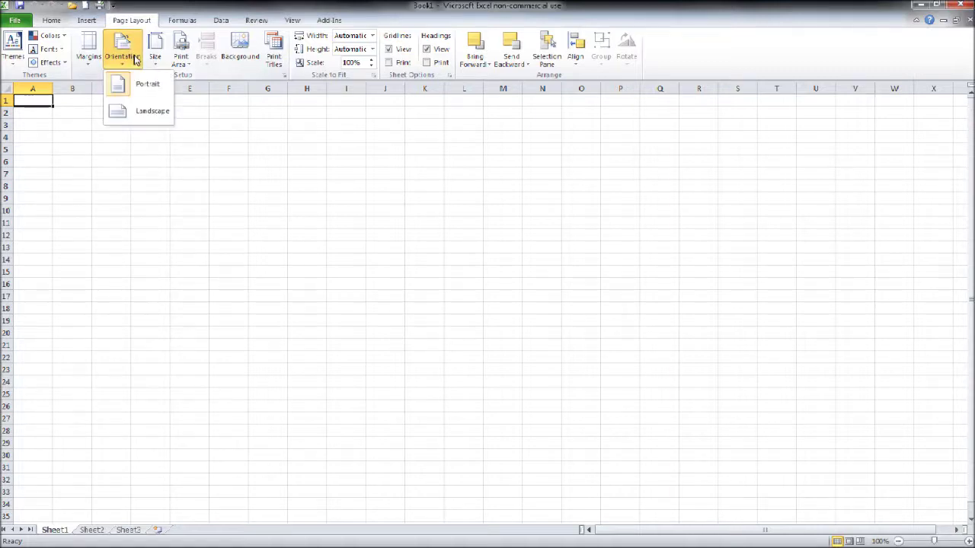
{"action": "left_click", "coordinate": [150, 116]}
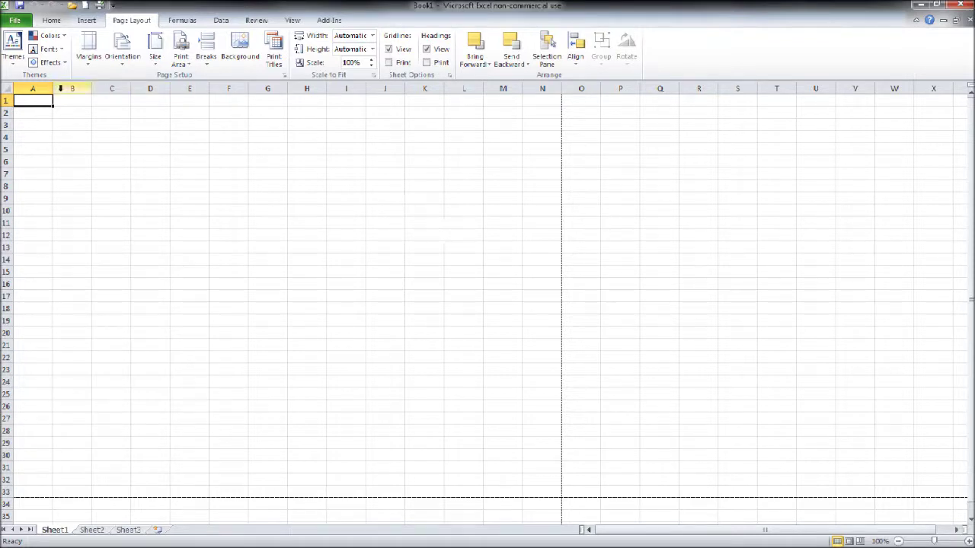
{"action": "left_click_drag", "start_coordinate": [31, 99], "coordinate": [529, 487]}
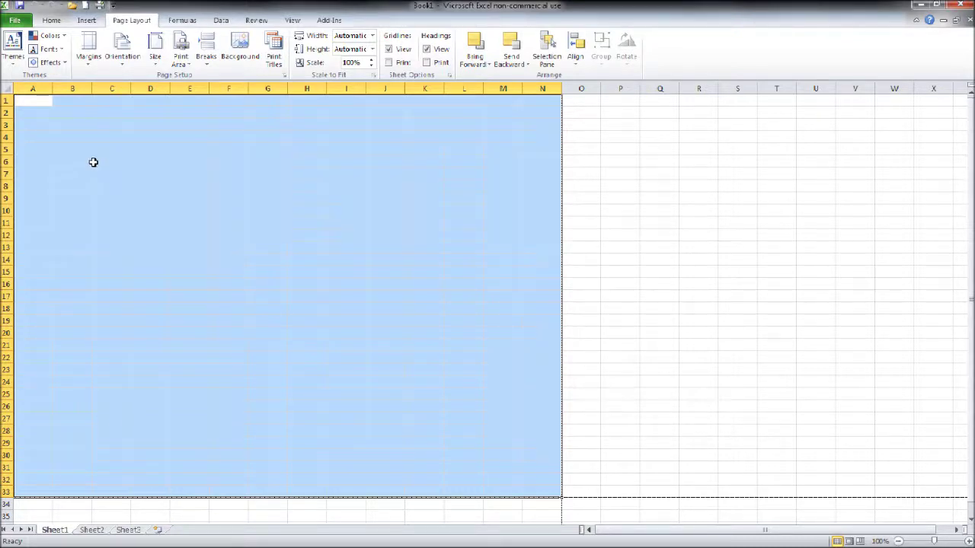
{"action": "scroll", "coordinate": [92, 162], "scroll_direction": "down", "scroll_amount": 11}
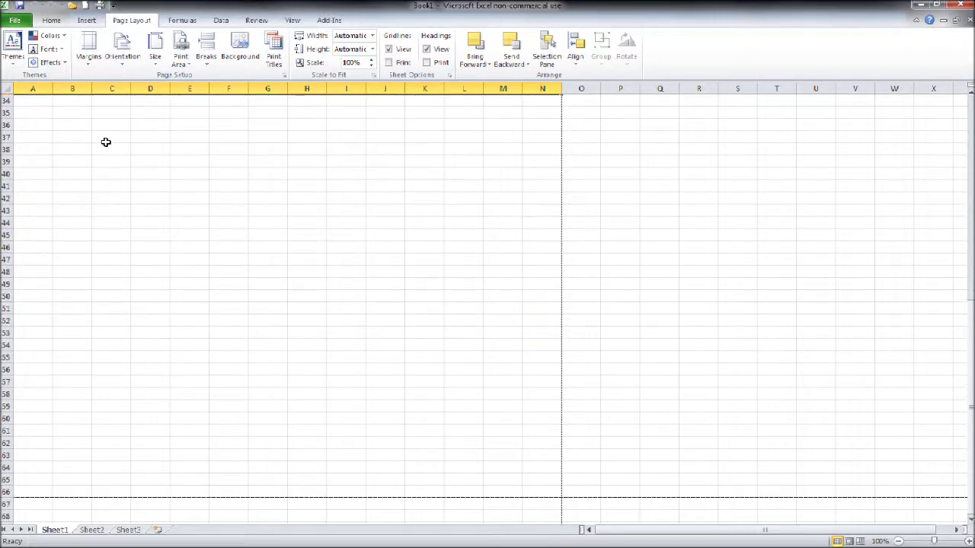
{"action": "scroll", "coordinate": [115, 146], "scroll_direction": "up", "scroll_amount": 1}
Step: Select the following landscape page blocks down to A67:N99
{"action": "left_click_drag", "start_coordinate": [44, 146], "coordinate": [537, 466]}
{"action": "scroll", "coordinate": [660, 210], "scroll_direction": "down", "scroll_amount": 1}
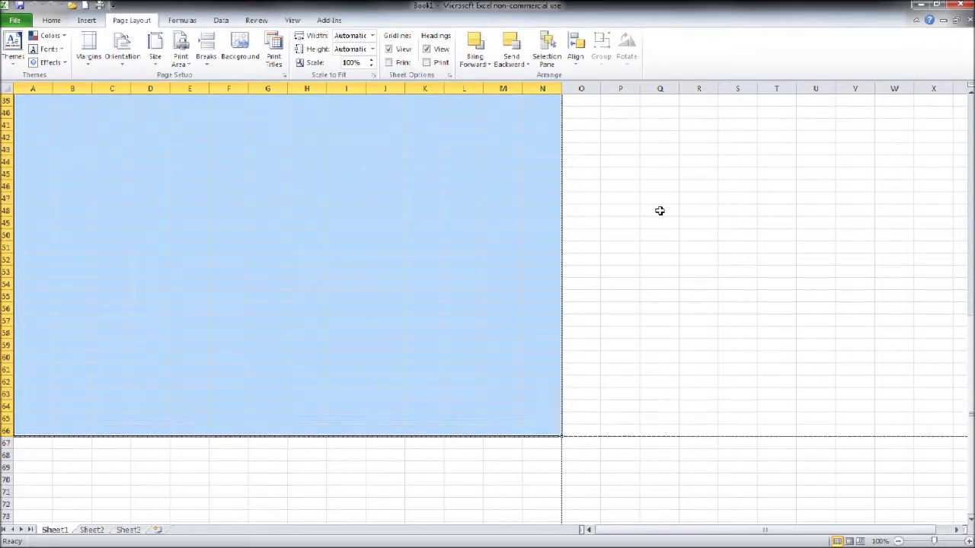
{"action": "scroll", "coordinate": [659, 211], "scroll_direction": "down", "scroll_amount": 6}
{"action": "scroll", "coordinate": [228, 232], "scroll_direction": "down", "scroll_amount": 4}
{"action": "left_click_drag", "start_coordinate": [34, 112], "coordinate": [33, 124]}
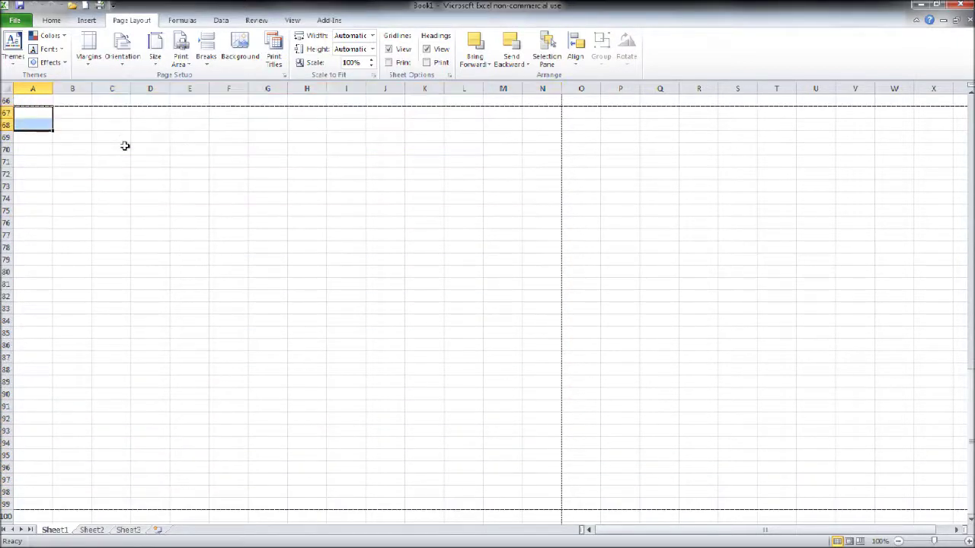
{"action": "left_click_drag", "start_coordinate": [125, 146], "coordinate": [537, 505]}
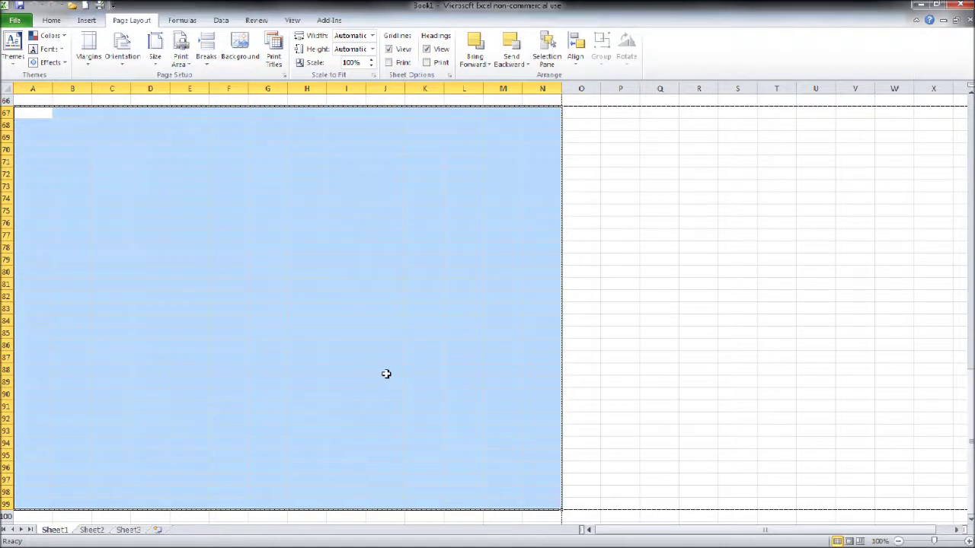
{"action": "scroll", "coordinate": [386, 374], "scroll_direction": "up", "scroll_amount": 20}
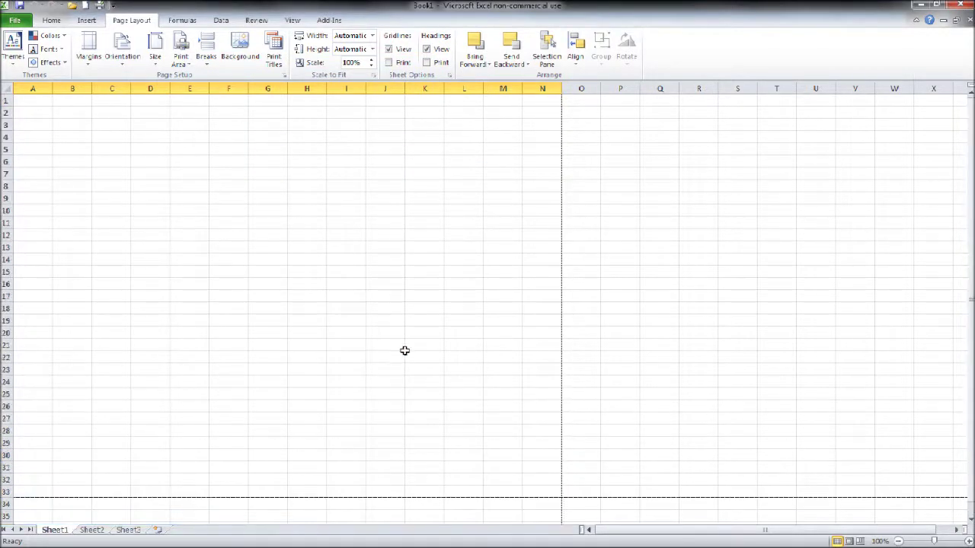
Step: Change the orientation to Portrait and select the first portrait page, A1:I50
{"action": "left_click", "coordinate": [126, 61]}
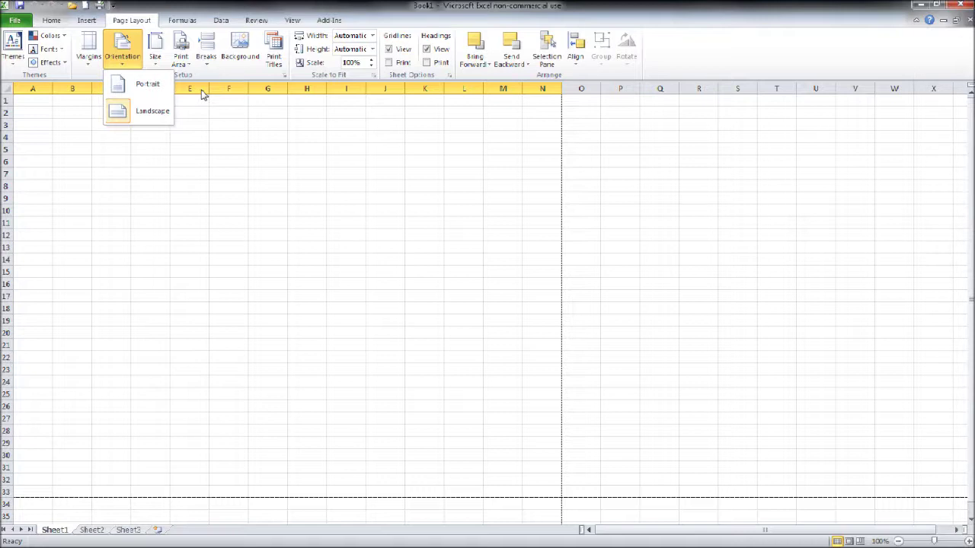
{"action": "left_click", "coordinate": [138, 89]}
{"action": "scroll", "coordinate": [385, 177], "scroll_direction": "down", "scroll_amount": 7}
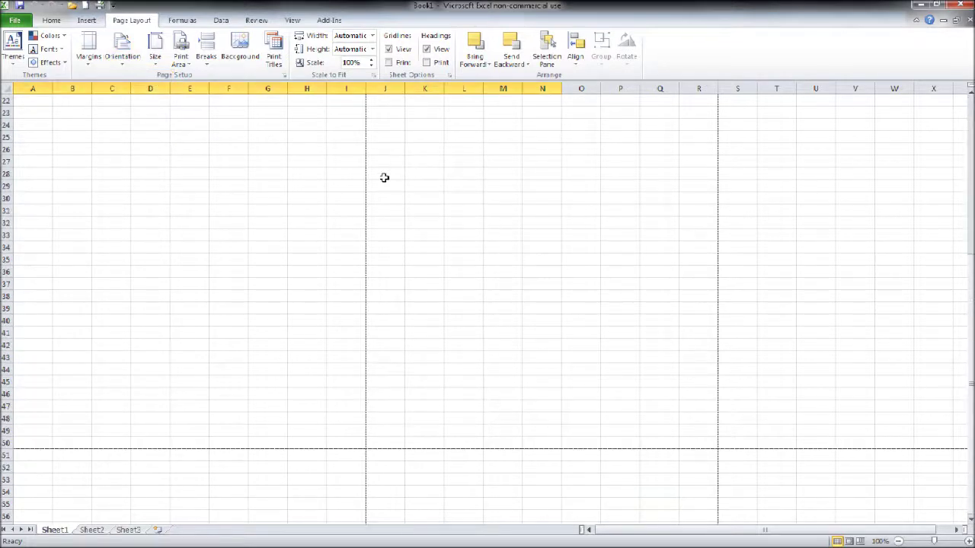
{"action": "scroll", "coordinate": [385, 177], "scroll_direction": "up", "scroll_amount": 7}
{"action": "left_click_drag", "start_coordinate": [33, 96], "coordinate": [350, 376]}
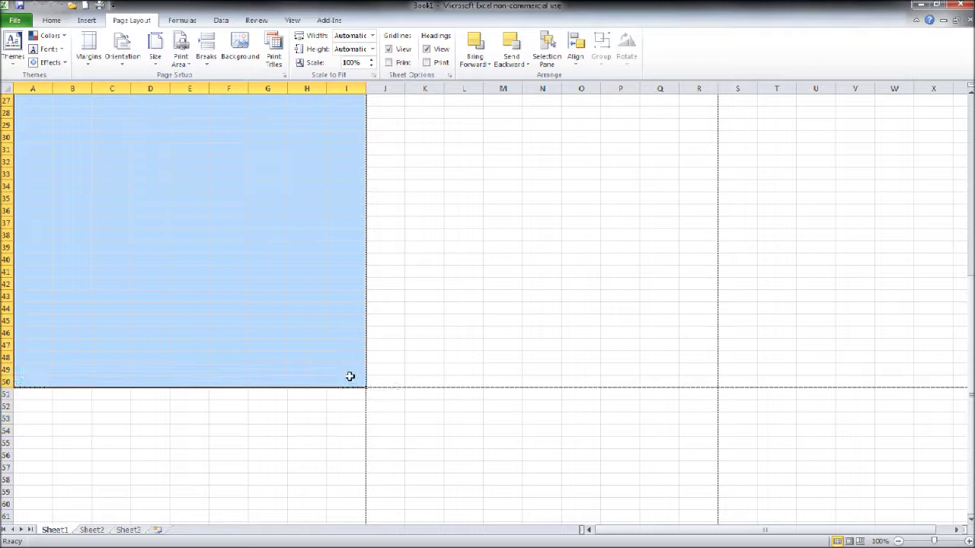
Step: Select further portrait page blocks starting at A51 and at row 151
{"action": "scroll", "coordinate": [389, 364], "scroll_direction": "up", "scroll_amount": 4}
{"action": "scroll", "coordinate": [328, 344], "scroll_direction": "down", "scroll_amount": 9}
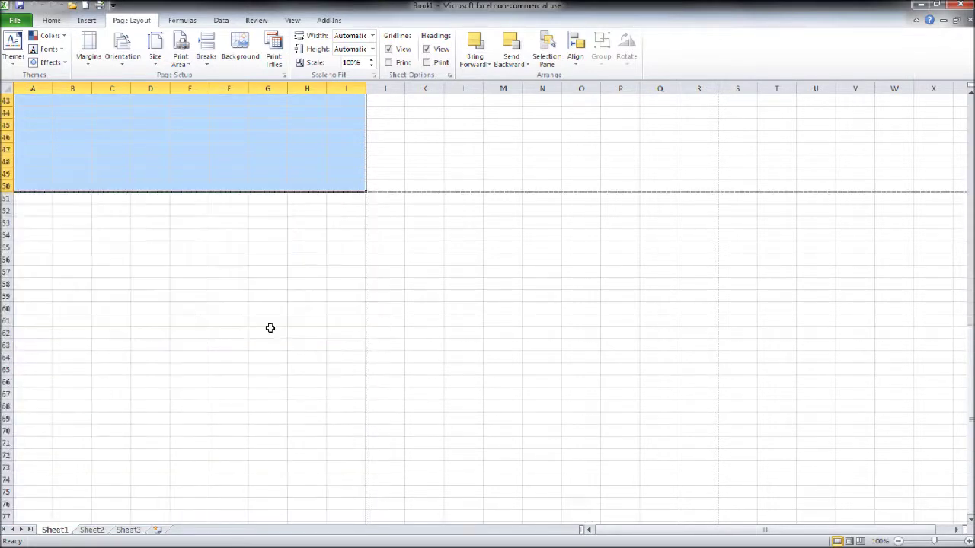
{"action": "left_click_drag", "start_coordinate": [39, 202], "coordinate": [362, 299]}
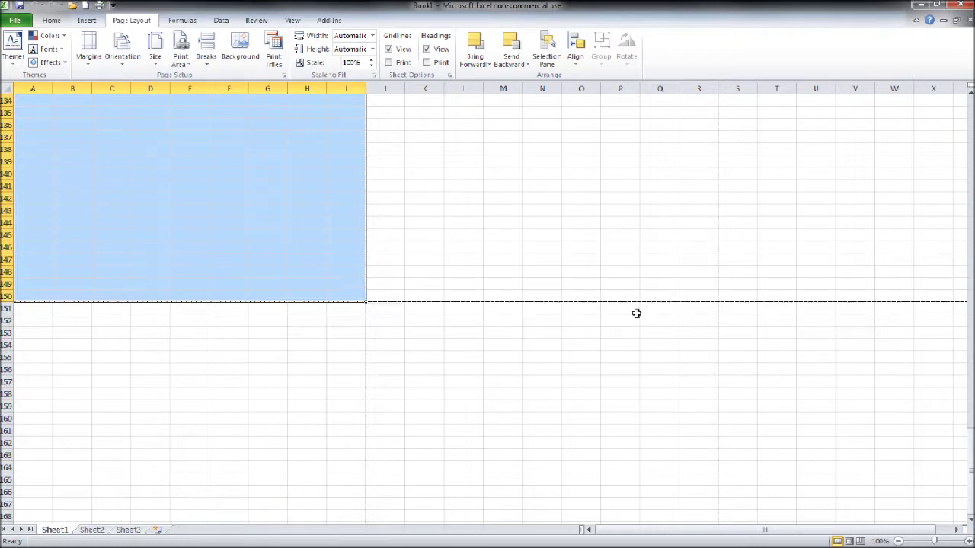
{"action": "left_click_drag", "start_coordinate": [42, 311], "coordinate": [368, 48]}
{"action": "scroll", "coordinate": [361, 279], "scroll_direction": "up", "scroll_amount": 20}
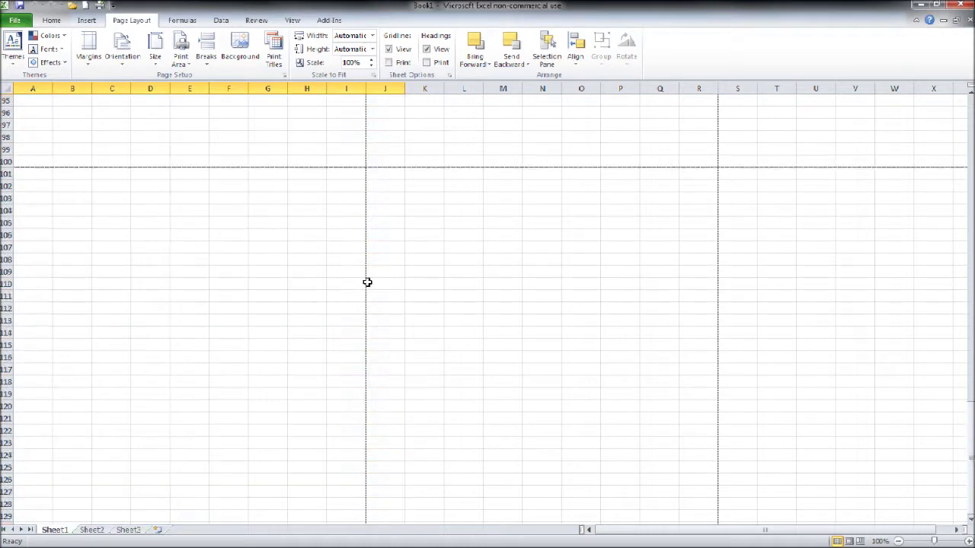
{"action": "scroll", "coordinate": [367, 283], "scroll_direction": "up", "scroll_amount": 20}
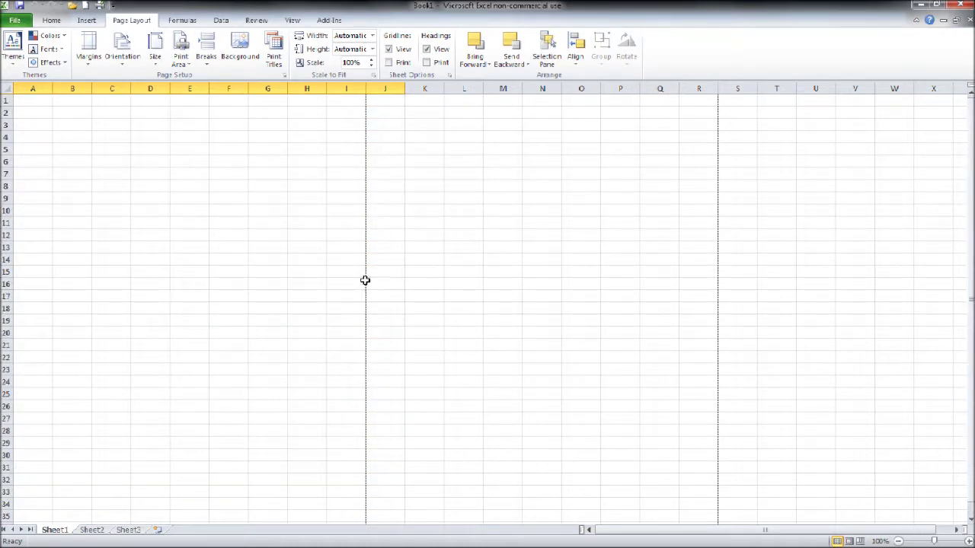
Step: Toggle the Gridlines View option off and on, leaving gridlines shown with the portrait page breaks
{"action": "left_click", "coordinate": [296, 220]}
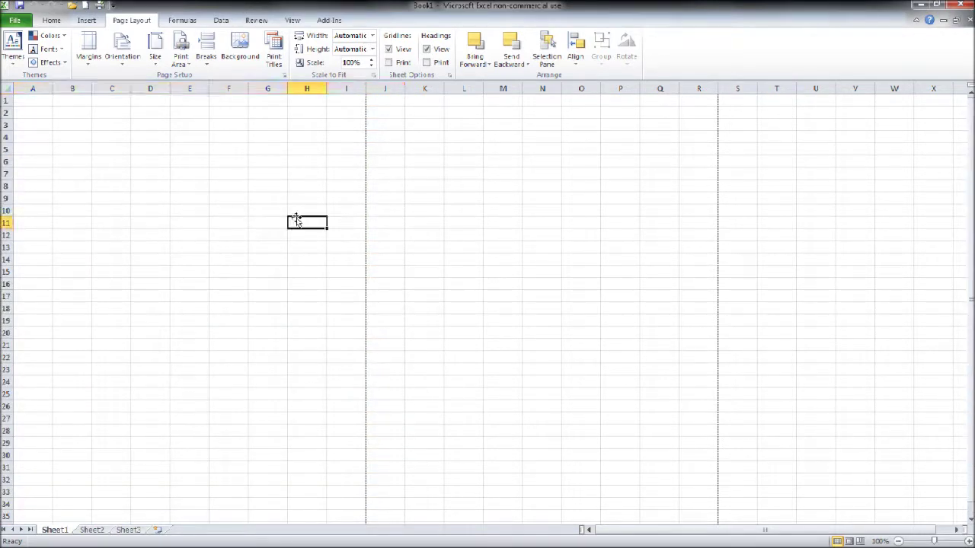
{"action": "left_click", "coordinate": [389, 49]}
{"action": "left_click", "coordinate": [254, 234]}
{"action": "left_click", "coordinate": [460, 367]}
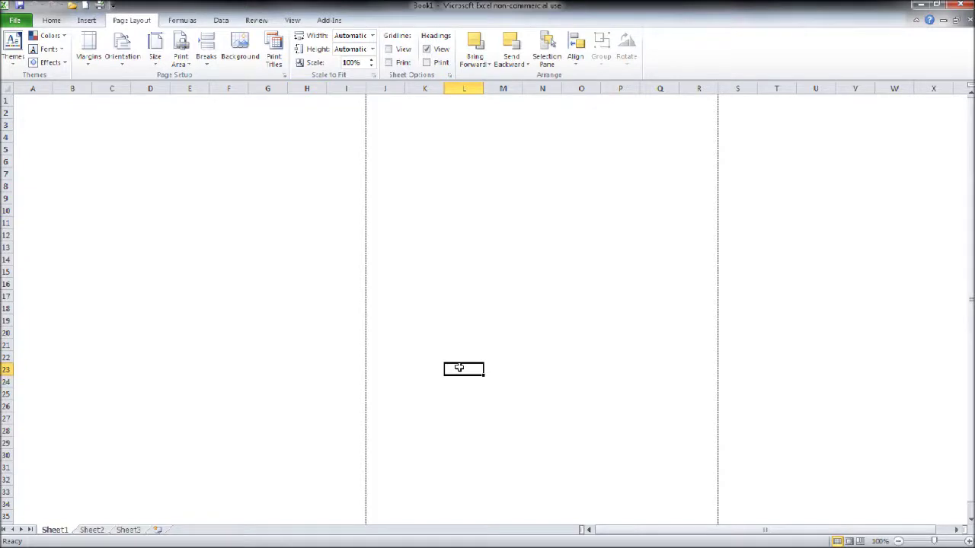
{"action": "left_click", "coordinate": [389, 49]}
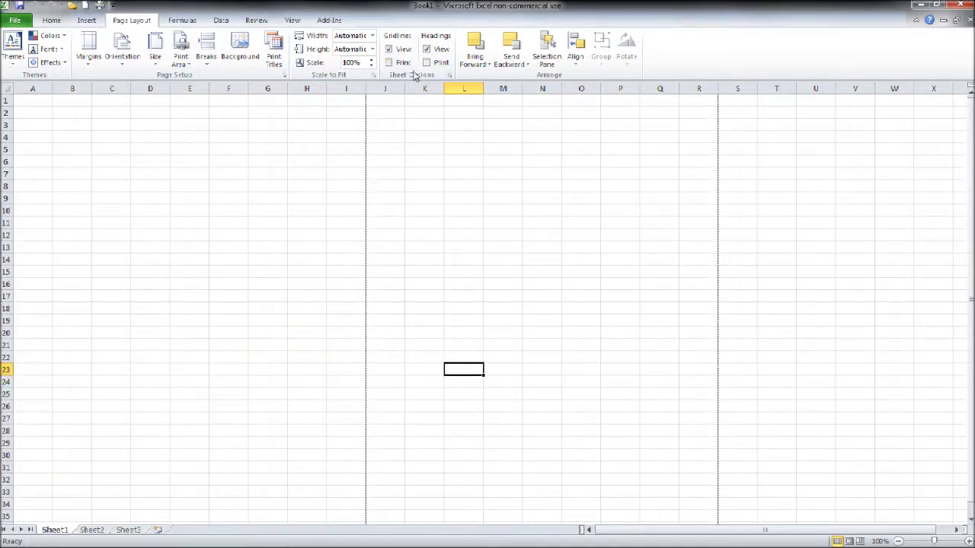
{"action": "left_click", "coordinate": [390, 50]}
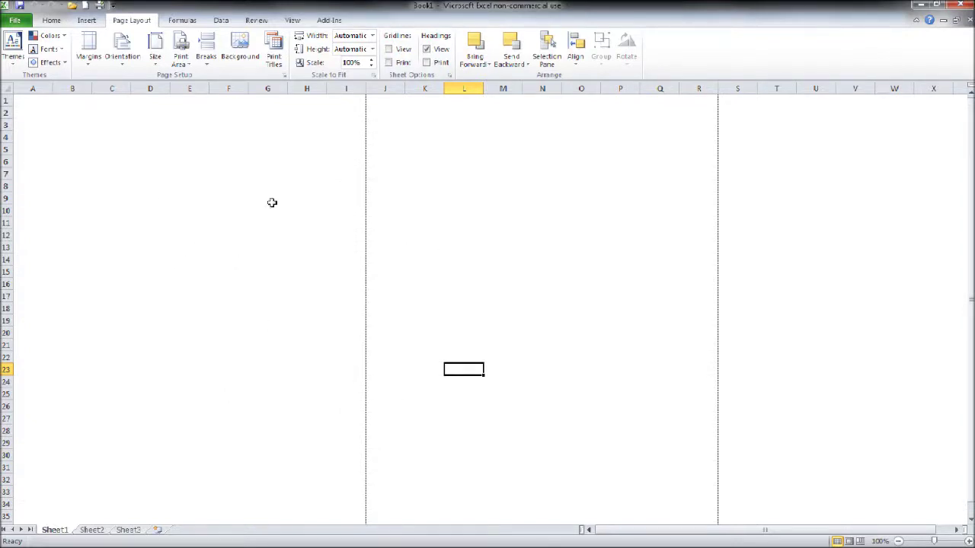
{"action": "scroll", "coordinate": [292, 270], "scroll_direction": "down", "scroll_amount": 3}
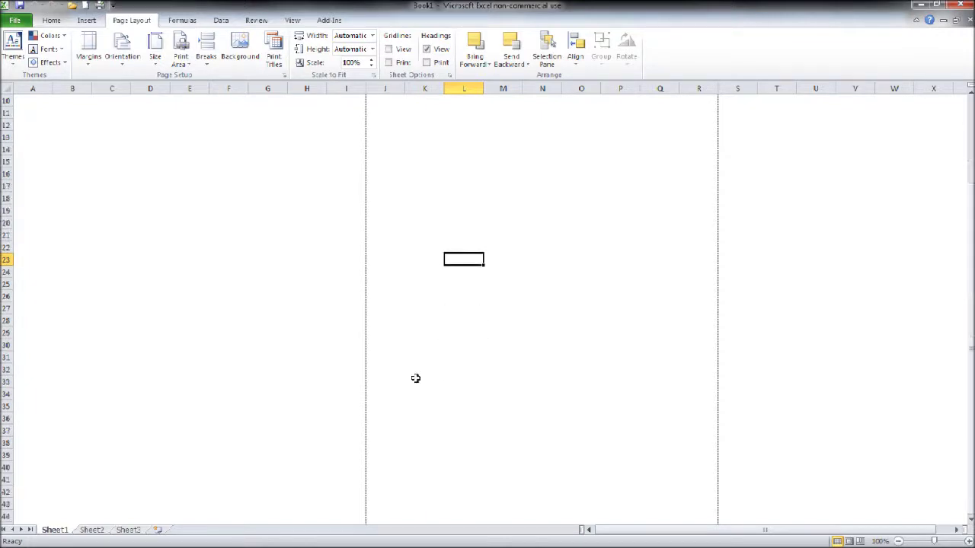
{"action": "scroll", "coordinate": [366, 385], "scroll_direction": "down", "scroll_amount": 3}
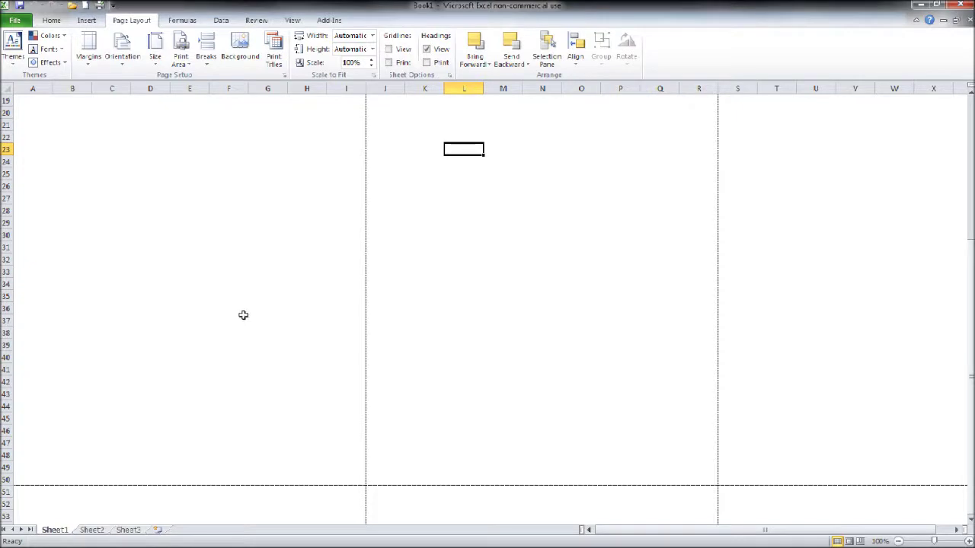
{"action": "scroll", "coordinate": [243, 315], "scroll_direction": "up", "scroll_amount": 5}
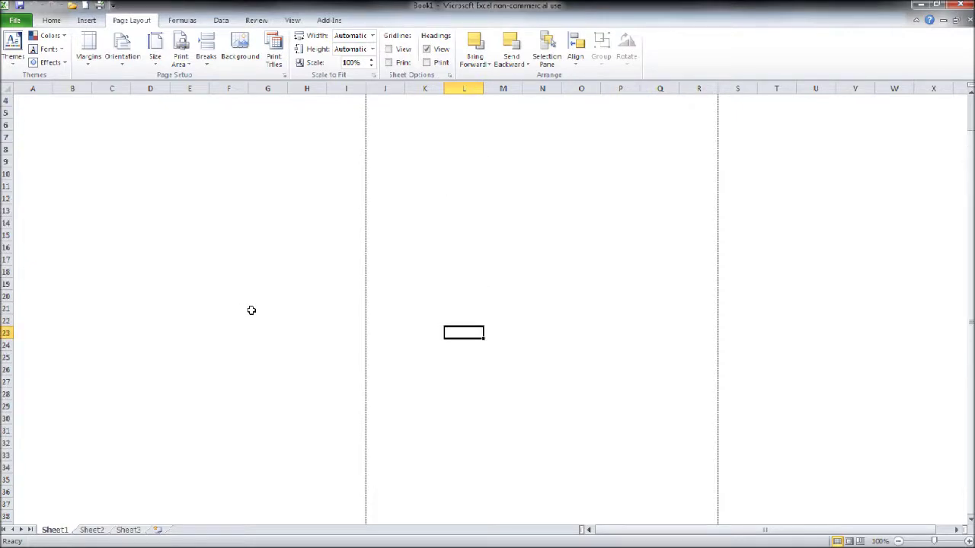
{"action": "scroll", "coordinate": [176, 265], "scroll_direction": "up", "scroll_amount": 1}
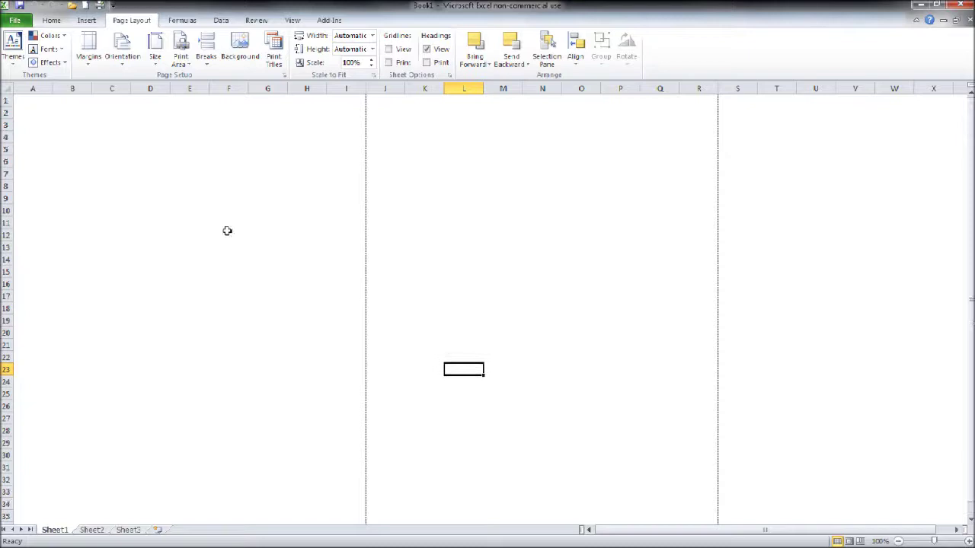
{"action": "left_click", "coordinate": [388, 48]}
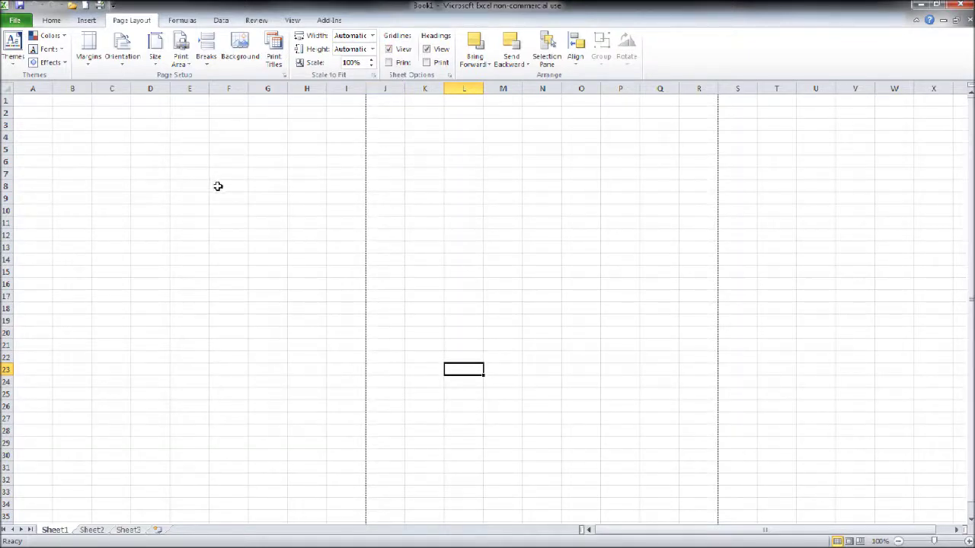
{"action": "left_click", "coordinate": [15, 20]}
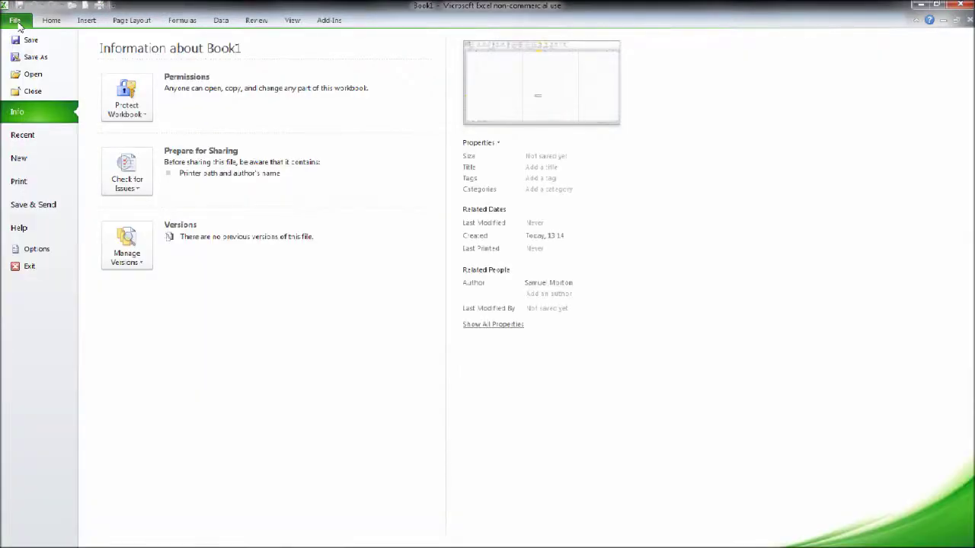
{"action": "key", "text": "Escape"}
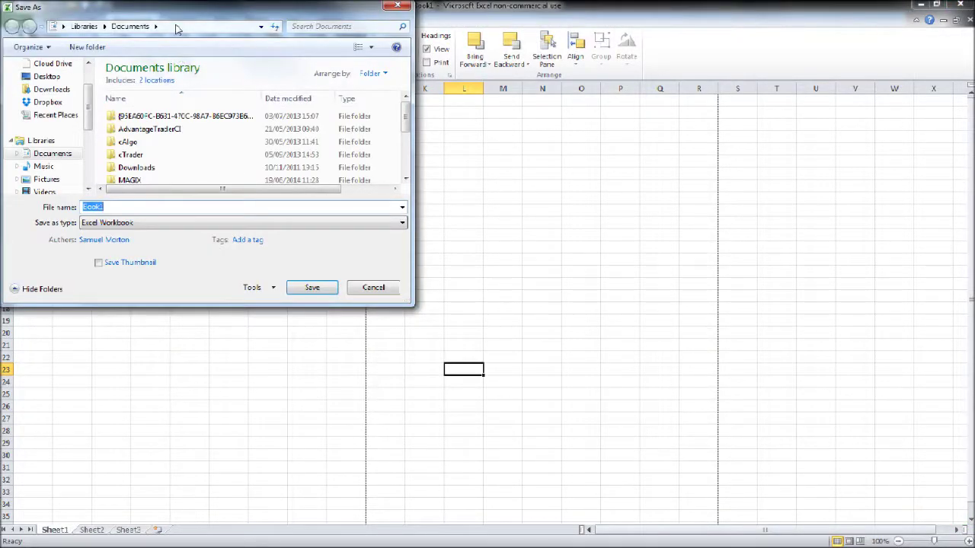
{"action": "scroll", "coordinate": [213, 144], "scroll_direction": "up", "scroll_amount": 1}
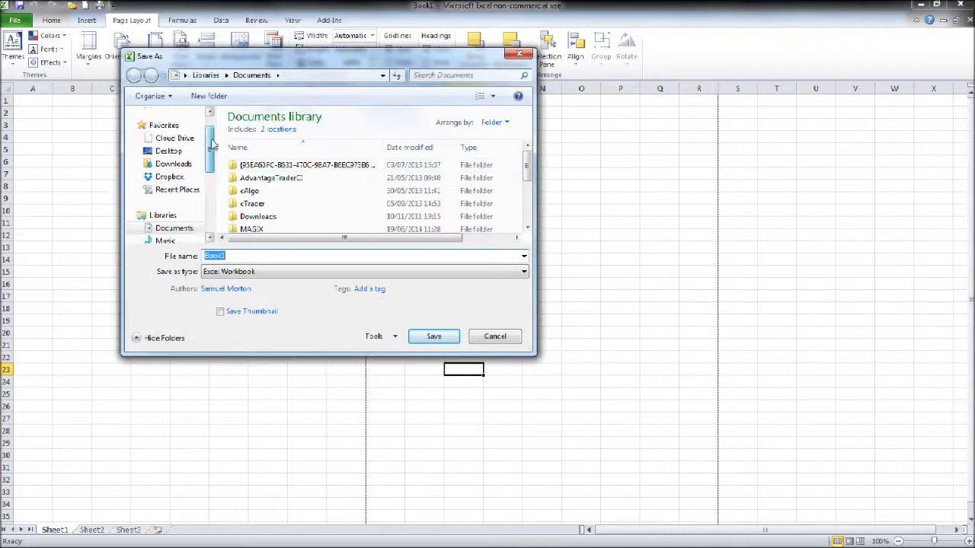
{"action": "scroll", "coordinate": [213, 144], "scroll_direction": "up", "scroll_amount": 1}
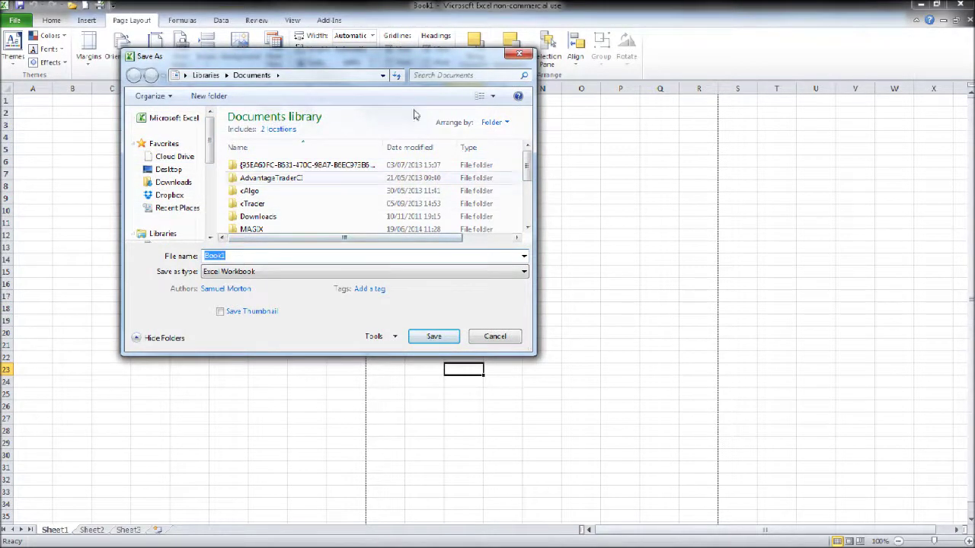
{"action": "left_click", "coordinate": [518, 54]}
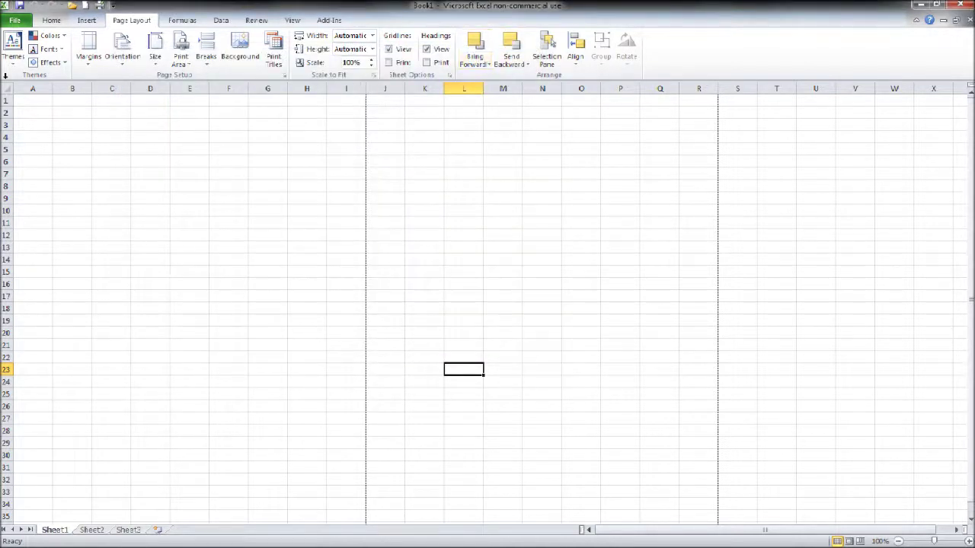
{"action": "left_click", "coordinate": [16, 25]}
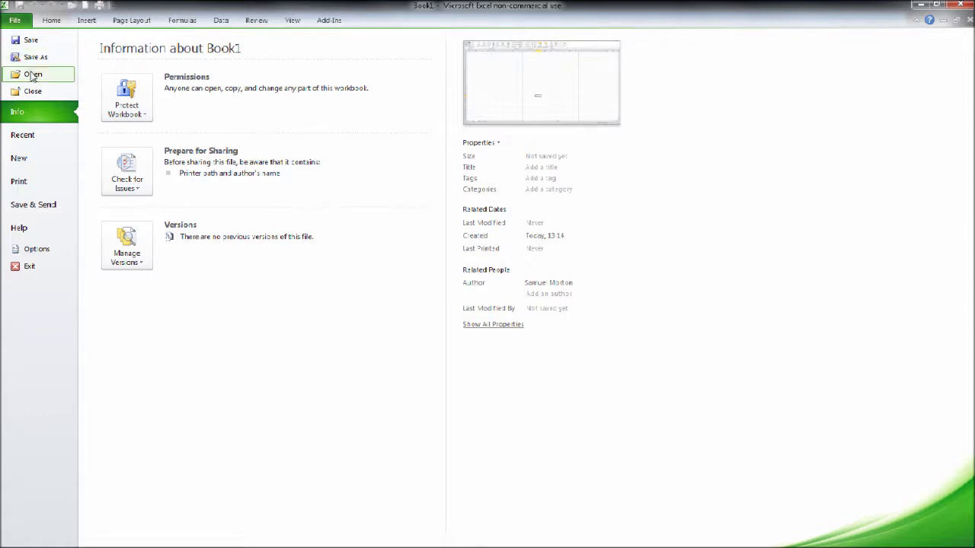
{"action": "key", "text": "Escape"}
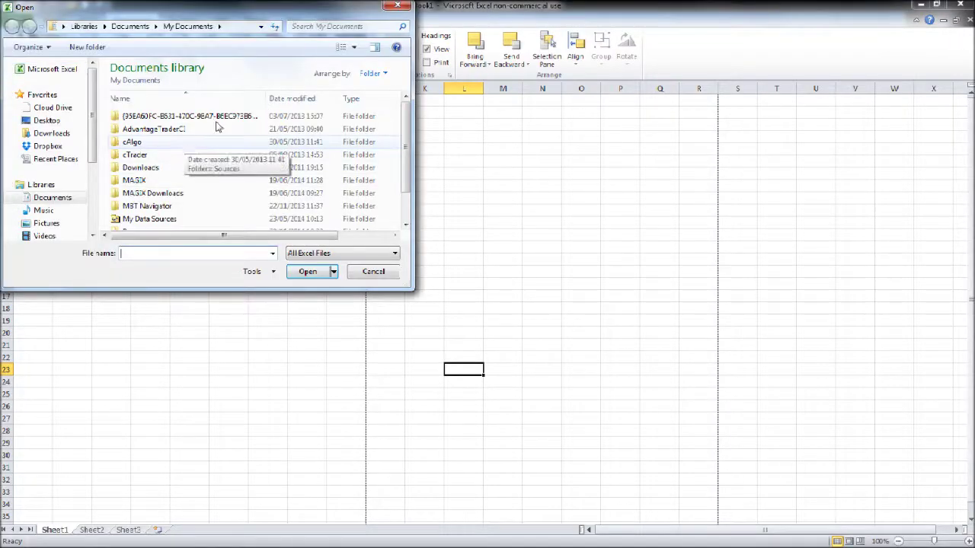
{"action": "left_click", "coordinate": [398, 6]}
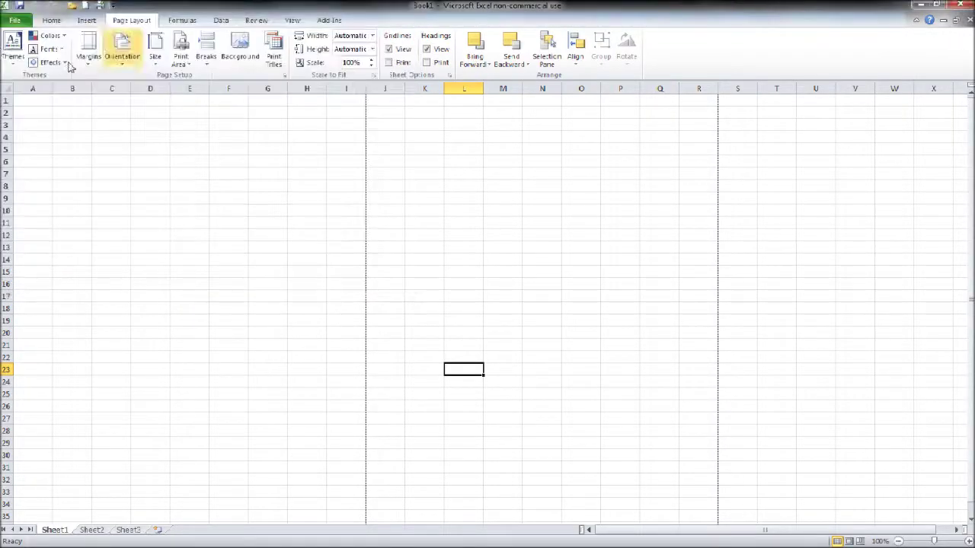
{"action": "left_click", "coordinate": [14, 20]}
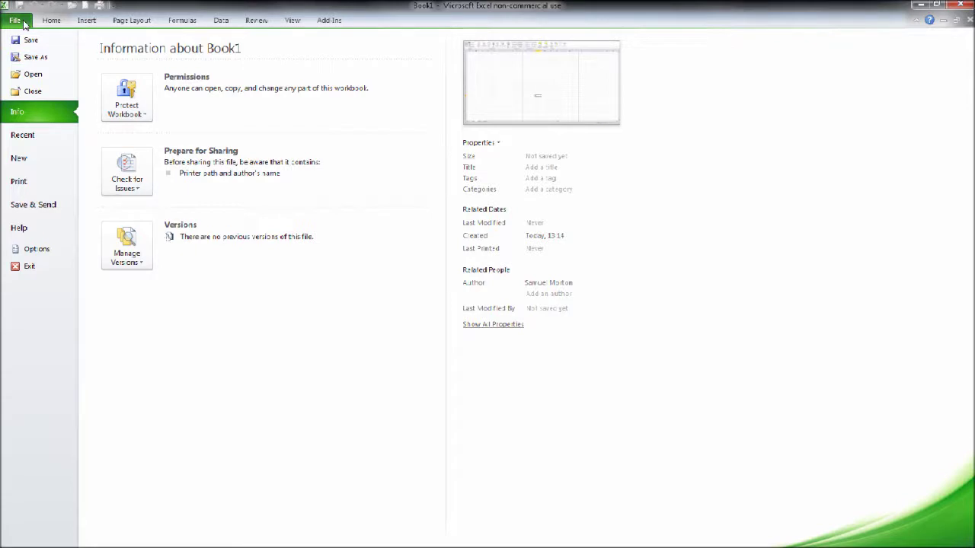
Step: Open File > Print to preview the empty portrait A4 sheet
{"action": "left_click", "coordinate": [28, 184]}
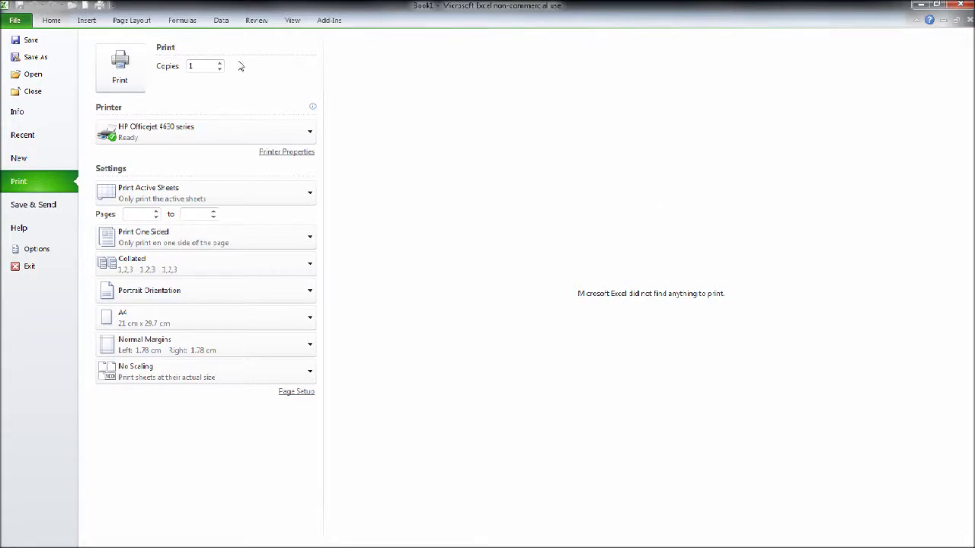
Step: Back on the worksheet, enter 6854 in E14 and the text 'hfhg' in E17
{"action": "left_click", "coordinate": [51, 20]}
{"action": "left_click", "coordinate": [201, 254]}
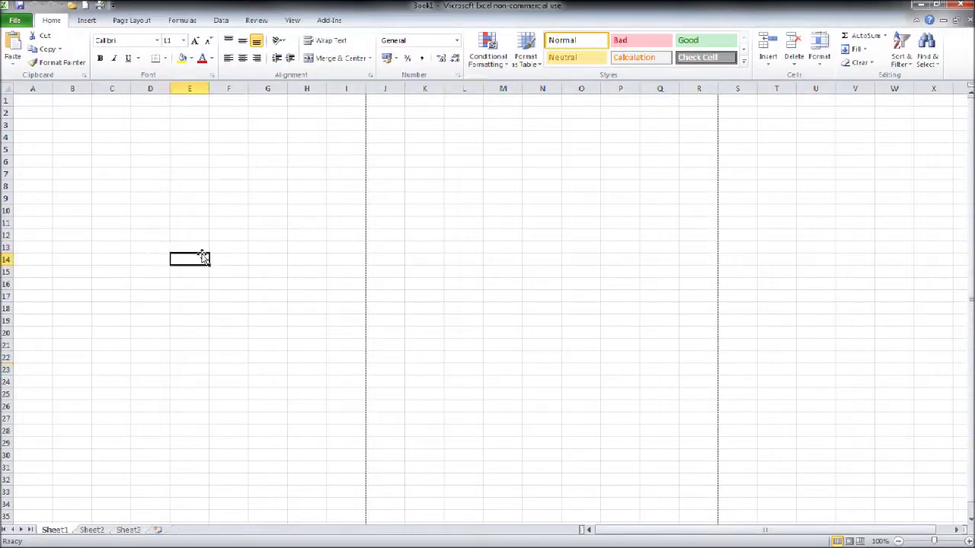
{"action": "type", "text": "6854"}
{"action": "key", "text": "Return"}
{"action": "key", "text": "Down"}
{"action": "key", "text": "Down"}
{"action": "type", "text": "hfhg"}
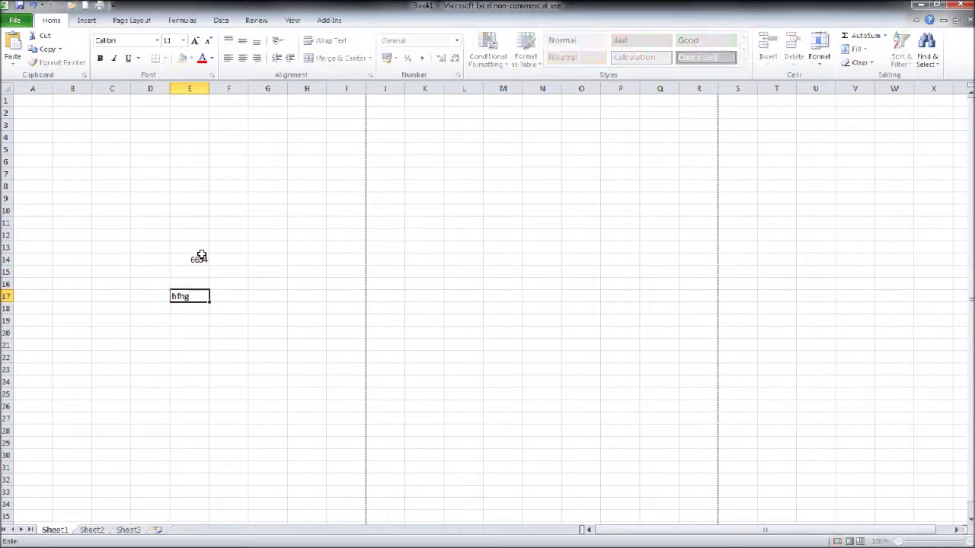
{"action": "left_click", "coordinate": [136, 214]}
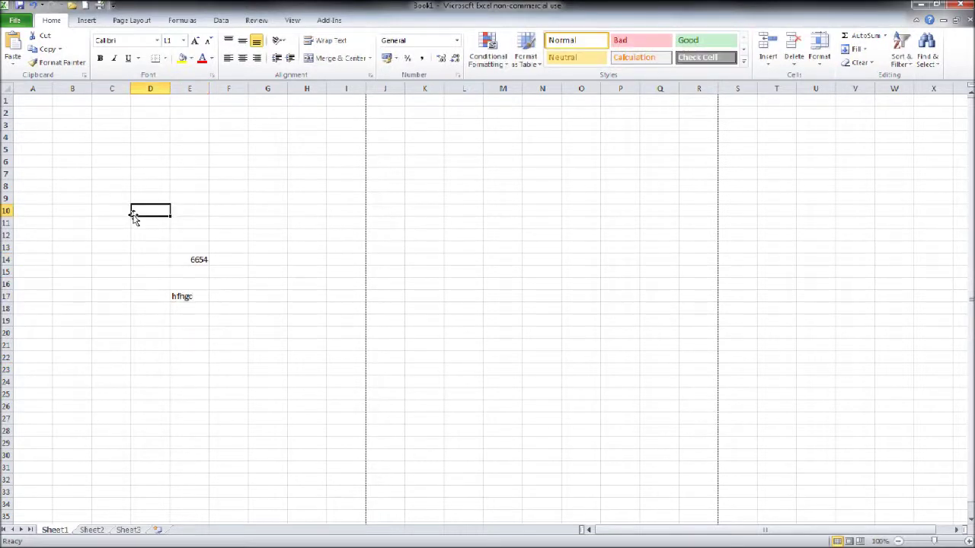
Step: Preview the one-page portrait sheet under File > Print and print it
{"action": "left_click", "coordinate": [19, 21]}
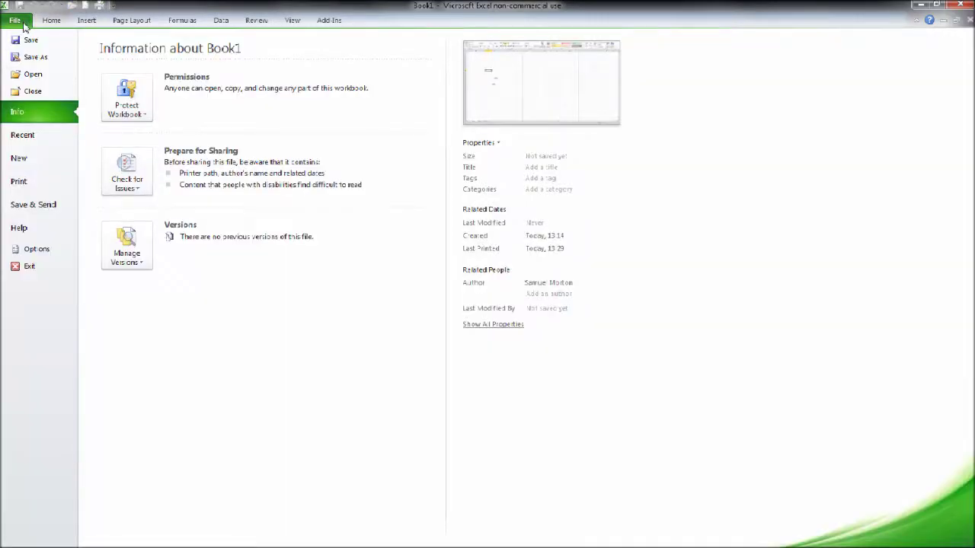
{"action": "left_click", "coordinate": [19, 181]}
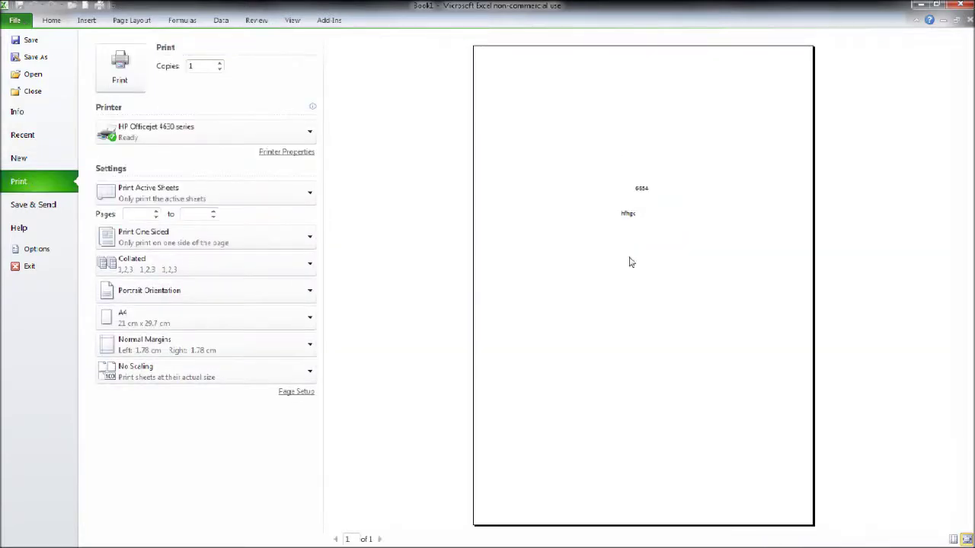
{"action": "left_click", "coordinate": [119, 70]}
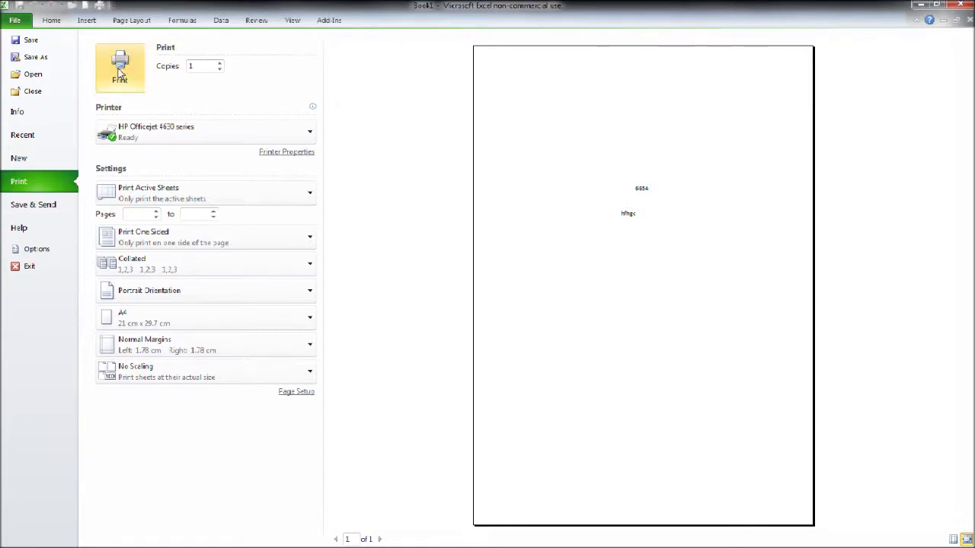